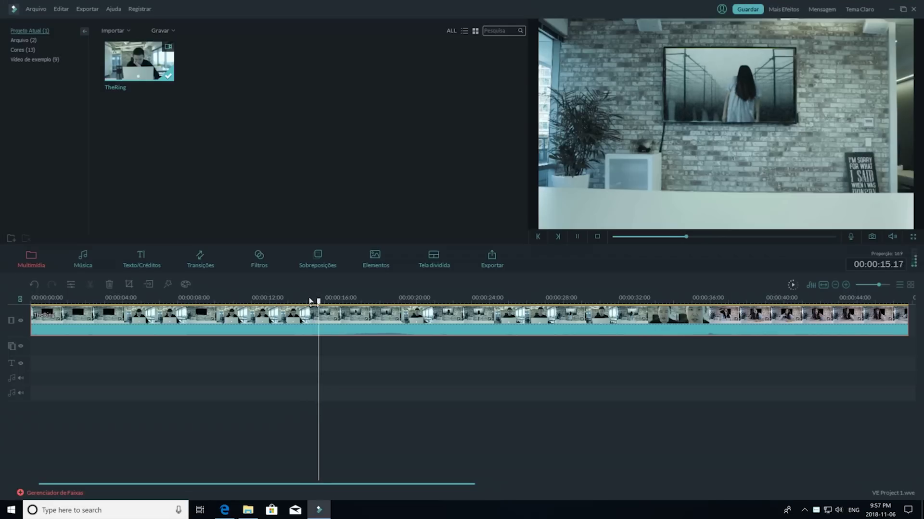
- Crop the TheRing clip at 16:9 to about 1436 × 808, framing the girl climbing out of the TV around 00:00:22.21
{"action": "left_click", "coordinate": [344, 303]}
{"action": "left_click", "coordinate": [365, 303]}
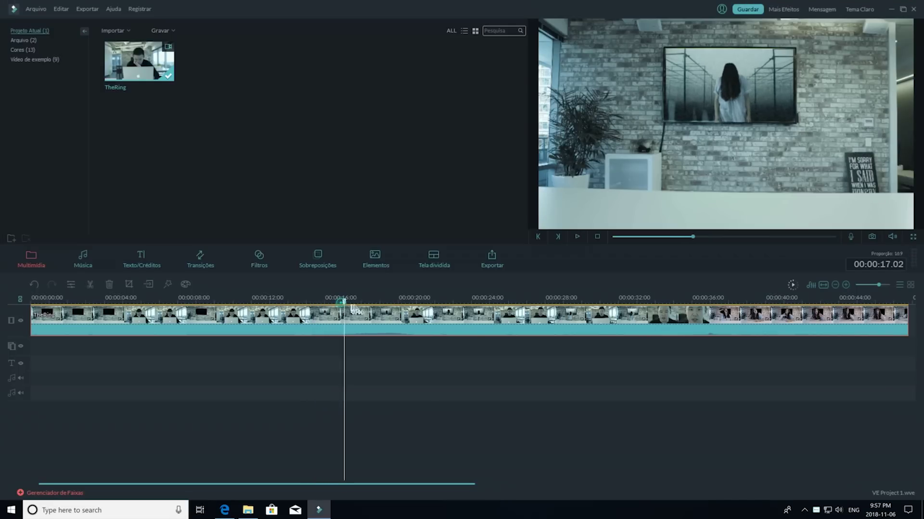
{"action": "left_click_drag", "start_coordinate": [370, 311], "coordinate": [451, 311]}
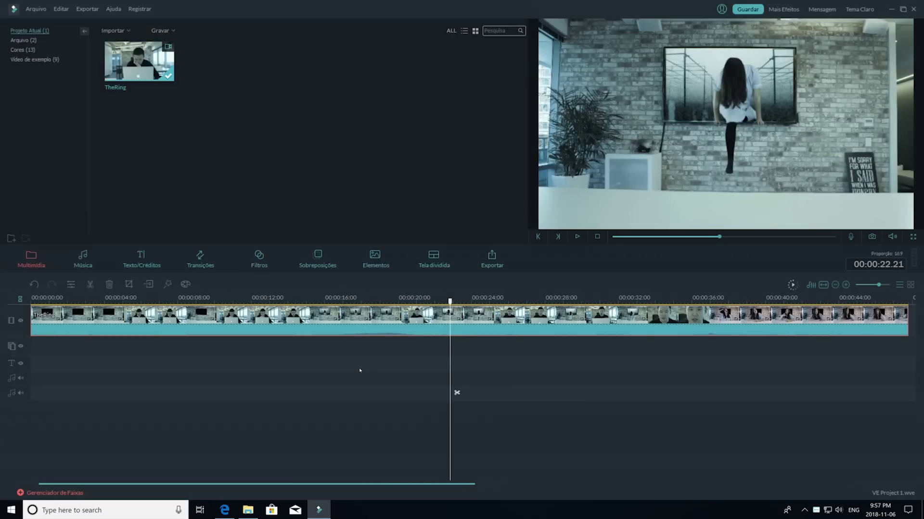
{"action": "left_click", "coordinate": [129, 285]}
{"action": "left_click_drag", "start_coordinate": [248, 323], "coordinate": [452, 323]}
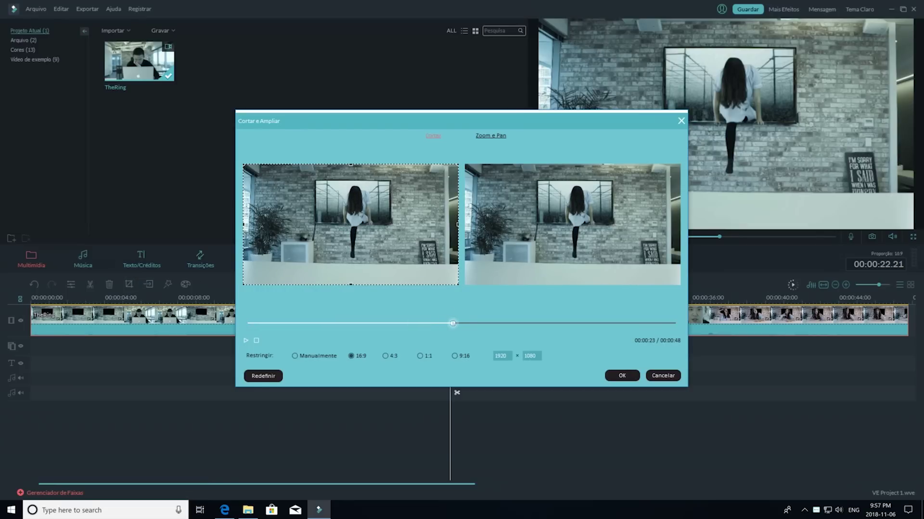
{"action": "left_click_drag", "start_coordinate": [241, 278], "coordinate": [275, 277]}
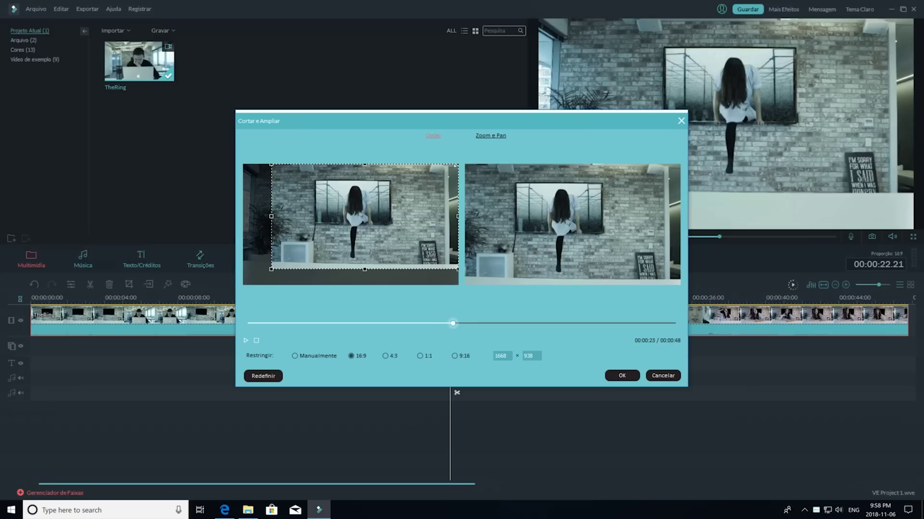
{"action": "left_click_drag", "start_coordinate": [458, 165], "coordinate": [439, 173]}
{"action": "left_click_drag", "start_coordinate": [397, 203], "coordinate": [397, 201]}
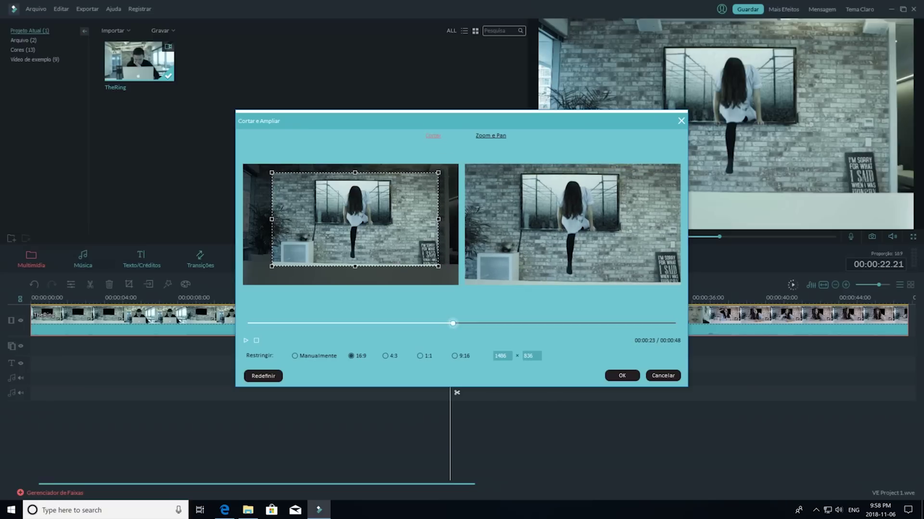
{"action": "left_click_drag", "start_coordinate": [265, 258], "coordinate": [276, 251]}
{"action": "left_click_drag", "start_coordinate": [377, 227], "coordinate": [372, 227]}
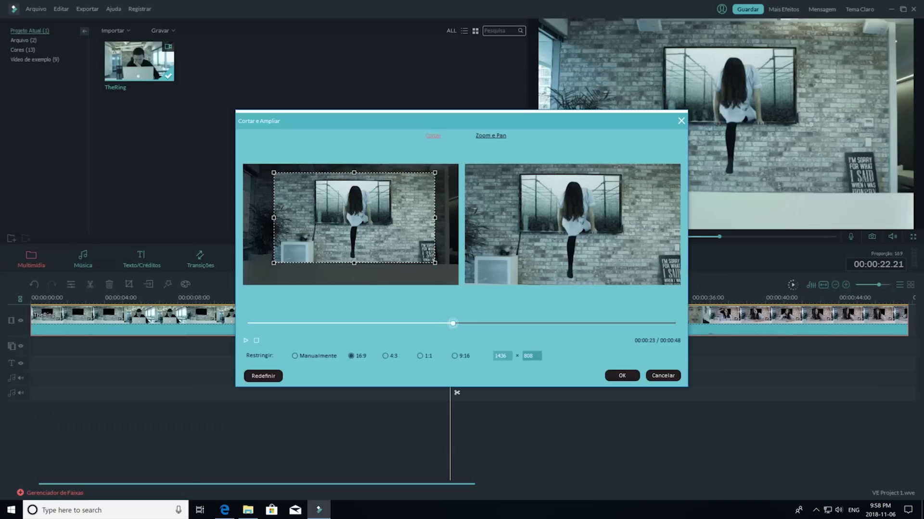
{"action": "left_click", "coordinate": [616, 376]}
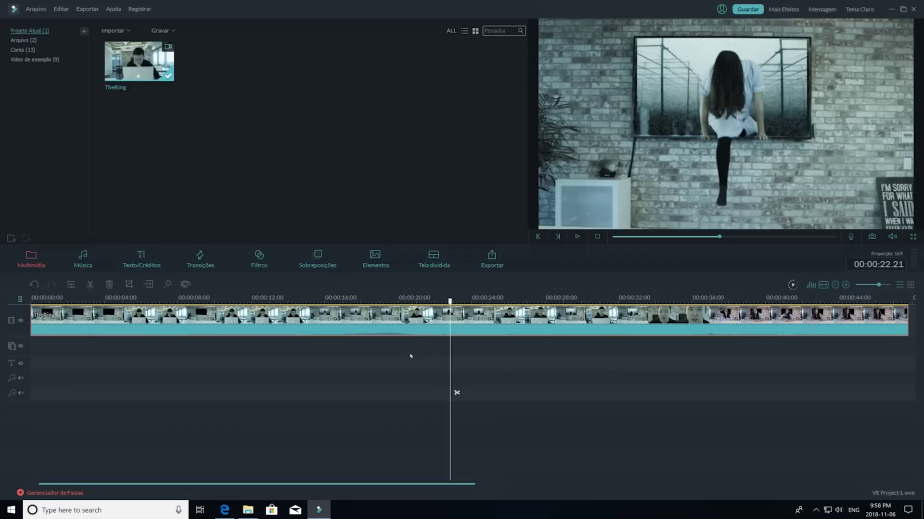
- Find the VignetteRadius filter by searching "vign" and place it below the video at 00:00:20.21, previewing it near 00:00:22.23
{"action": "left_click", "coordinate": [260, 259]}
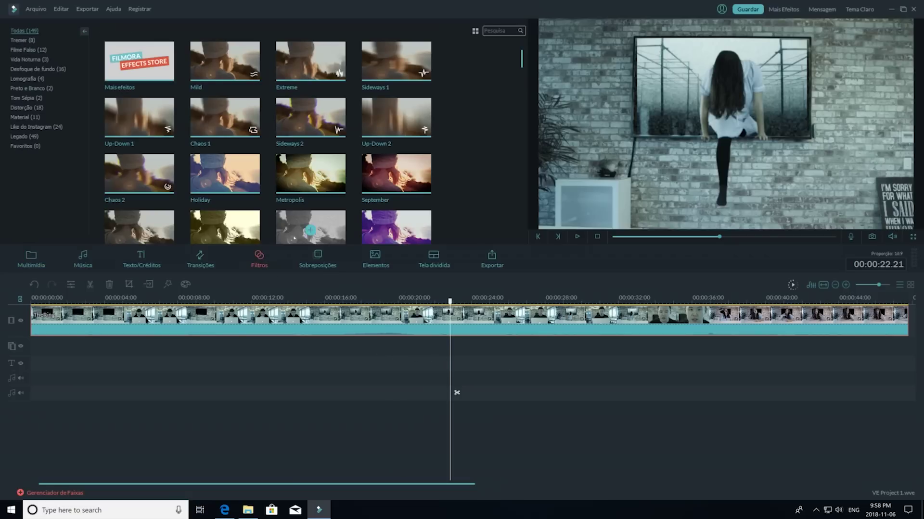
{"action": "left_click", "coordinate": [519, 31]}
{"action": "type", "text": "vign"}
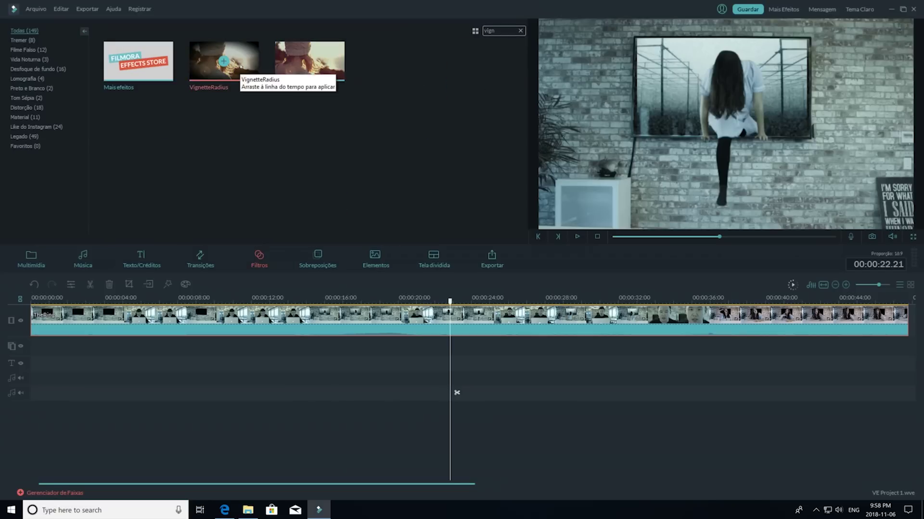
{"action": "left_click", "coordinate": [223, 61]}
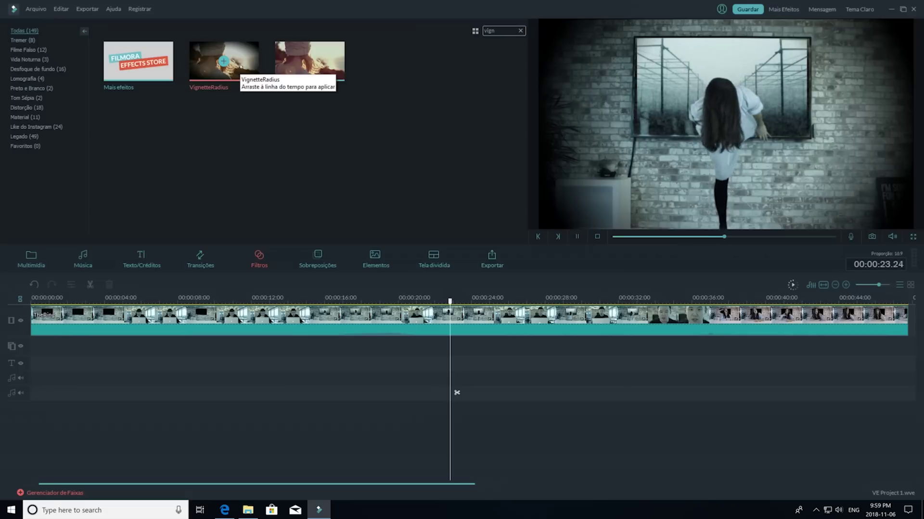
{"action": "left_click_drag", "start_coordinate": [224, 61], "coordinate": [415, 336]}
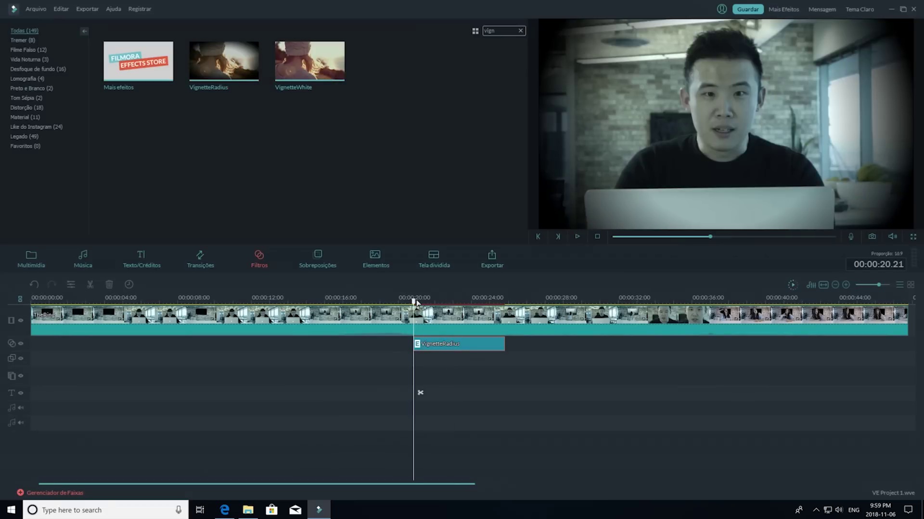
{"action": "left_click_drag", "start_coordinate": [414, 302], "coordinate": [451, 302]}
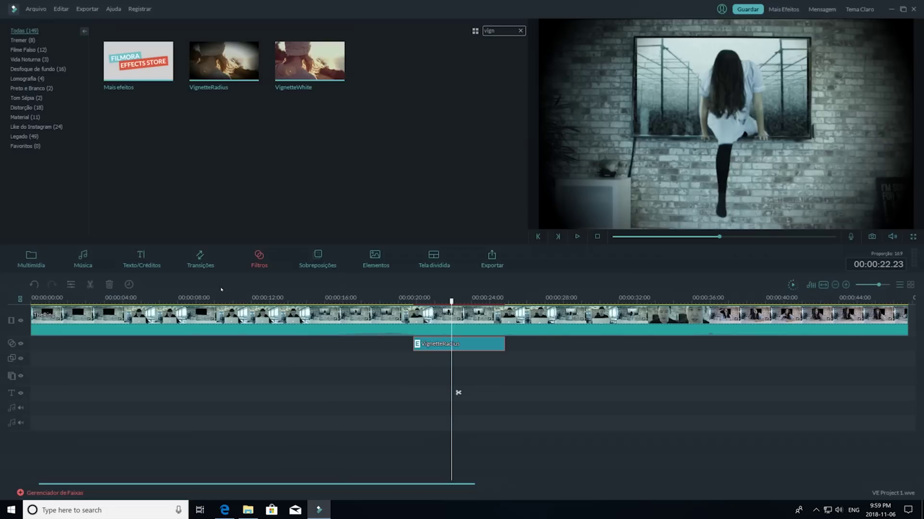
- Search the titles for "41", place Title 41 on the text track in line with the VignetteRadius filter, and preview it at 00:00:23.00
{"action": "left_click", "coordinate": [162, 269]}
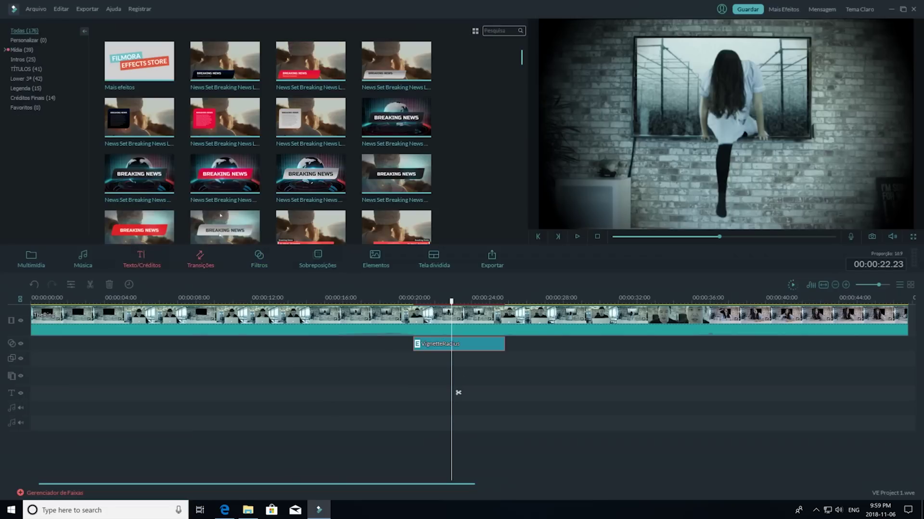
{"action": "left_click_drag", "start_coordinate": [522, 62], "coordinate": [525, 240]}
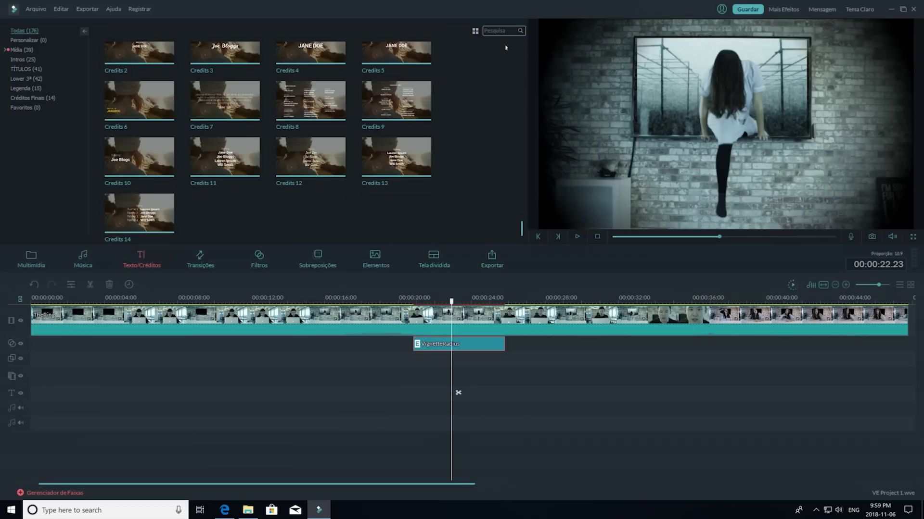
{"action": "left_click", "coordinate": [502, 30]}
{"action": "type", "text": "41"}
{"action": "left_click_drag", "start_coordinate": [199, 63], "coordinate": [422, 354]}
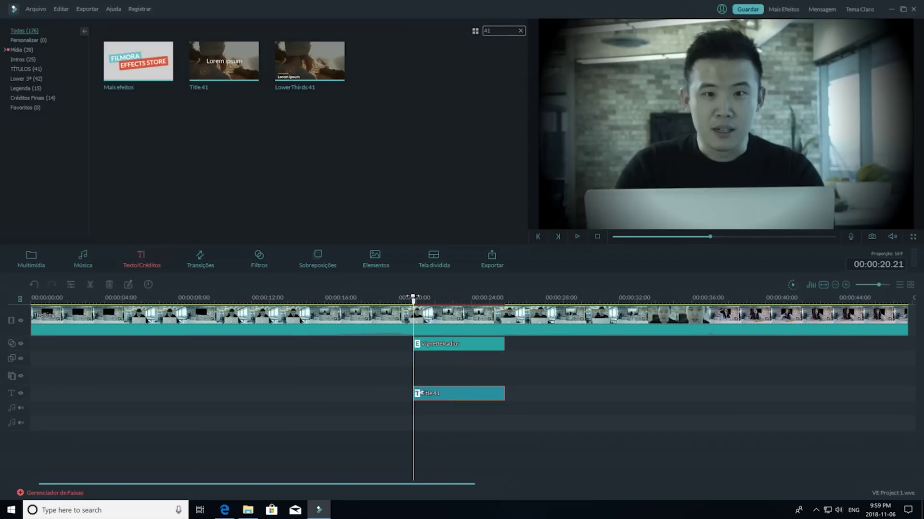
{"action": "left_click_drag", "start_coordinate": [416, 302], "coordinate": [453, 304]}
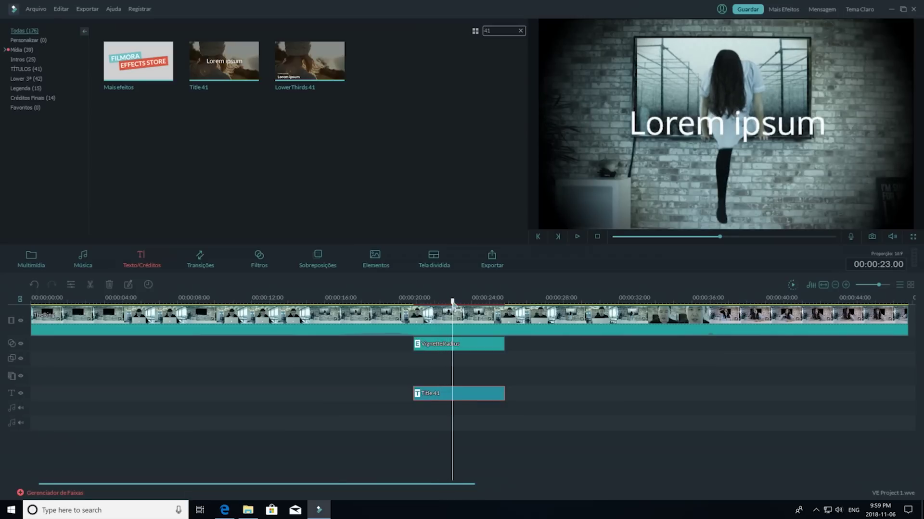
- Change the title text to "Efeito do The Ring" and centre it in the lower part of the frame
{"action": "left_click", "coordinate": [469, 393]}
{"action": "double_click", "coordinate": [720, 123]}
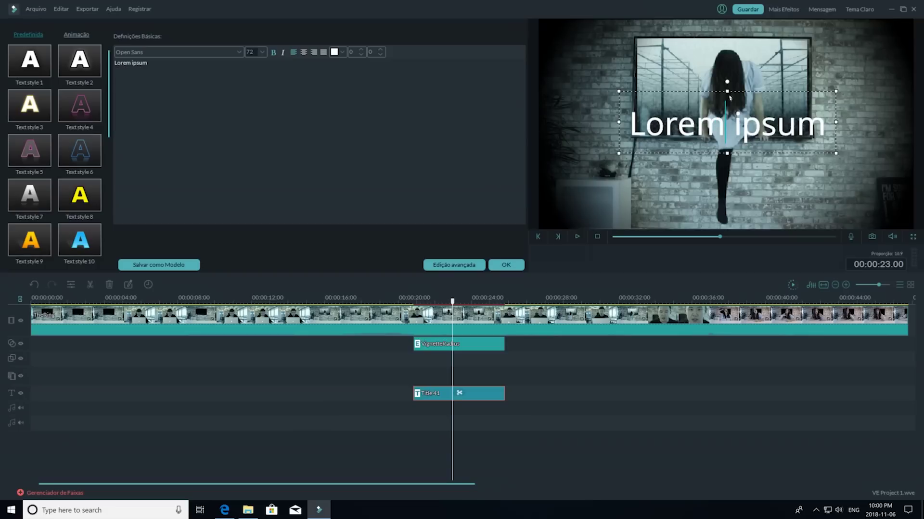
{"action": "left_click_drag", "start_coordinate": [724, 82], "coordinate": [725, 150]}
{"action": "double_click", "coordinate": [725, 150]}
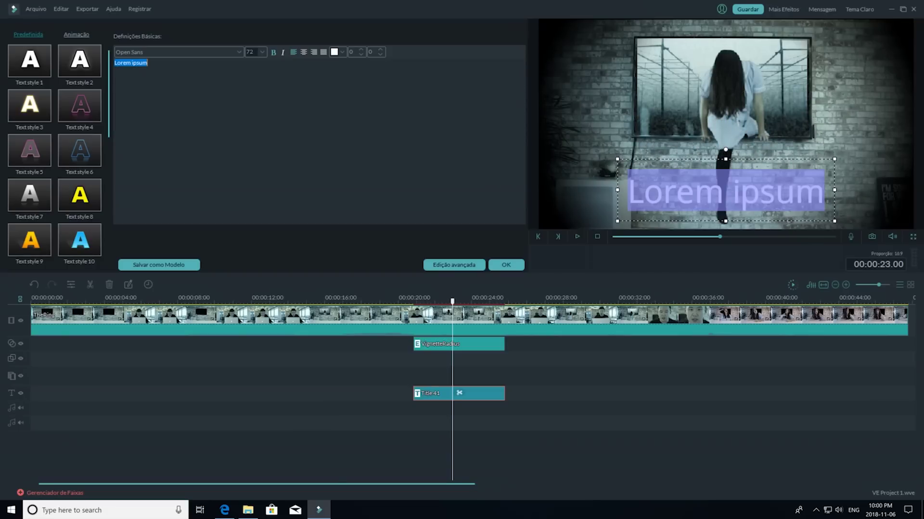
{"action": "type", "text": "Efe"}
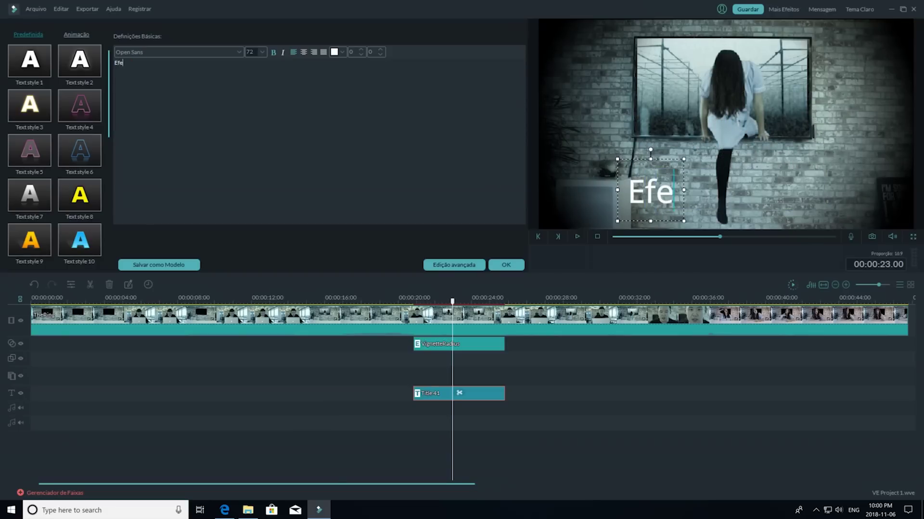
{"action": "type", "text": "ito do The Ring"}
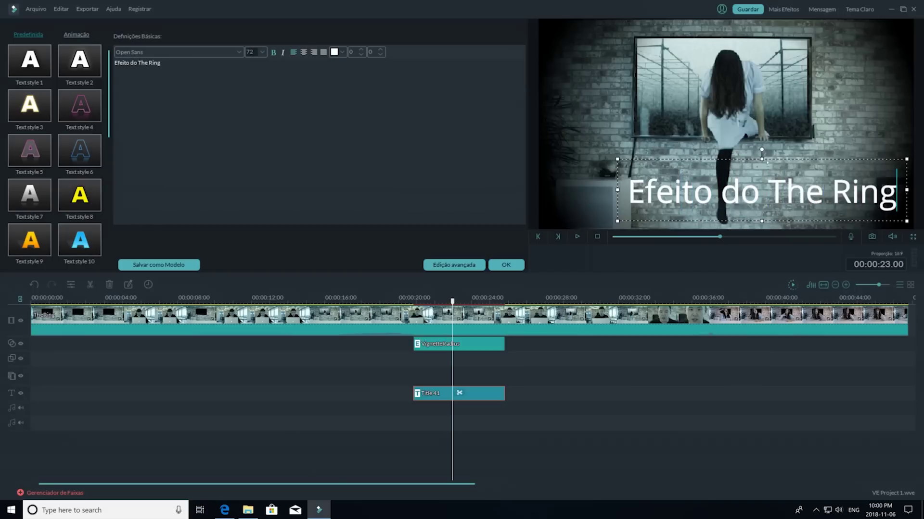
{"action": "left_click_drag", "start_coordinate": [767, 161], "coordinate": [731, 163]}
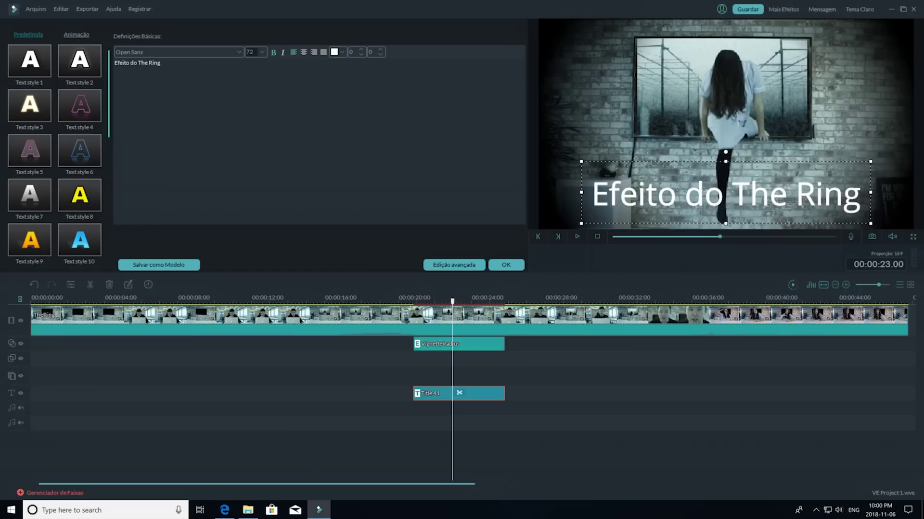
- In the advanced text editor, set the whole title to the Poller One font at size 60
{"action": "left_click", "coordinate": [454, 265]}
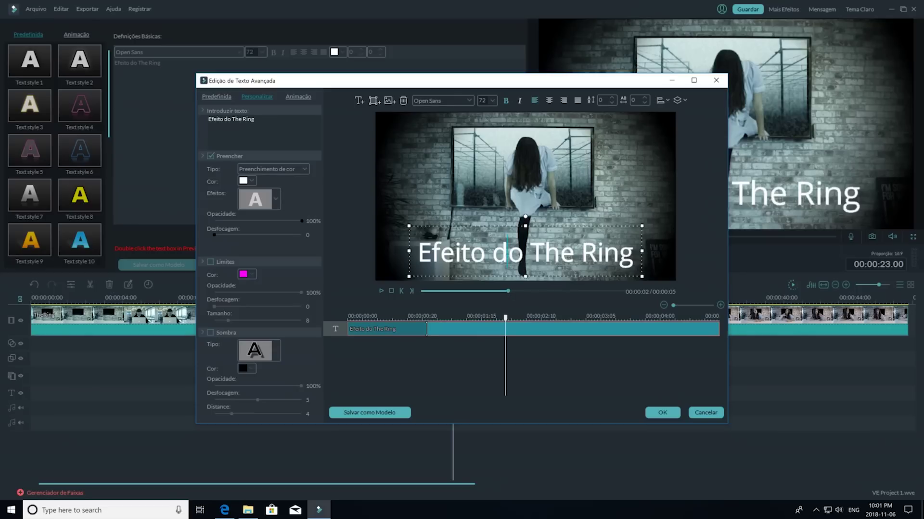
{"action": "key", "text": "ctrl+a"}
{"action": "left_click", "coordinate": [470, 101]}
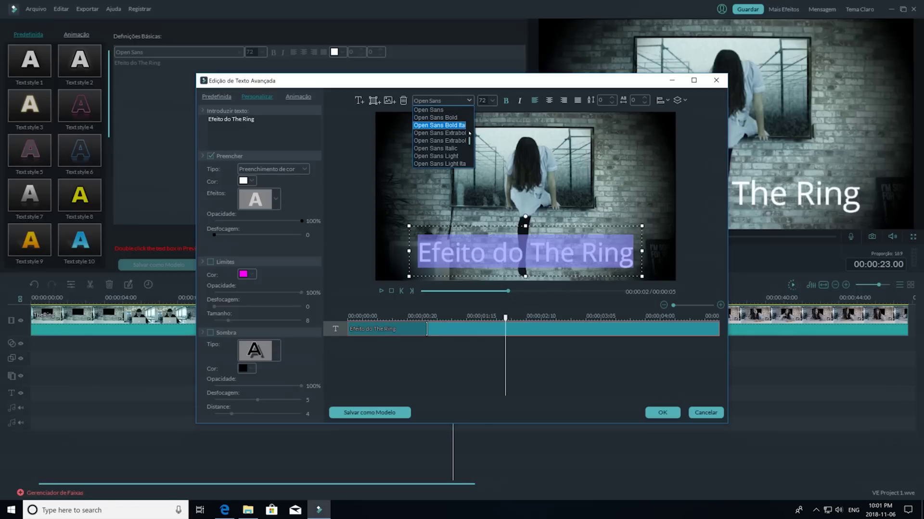
{"action": "scroll", "coordinate": [447, 144], "scroll_direction": "down", "scroll_amount": 6}
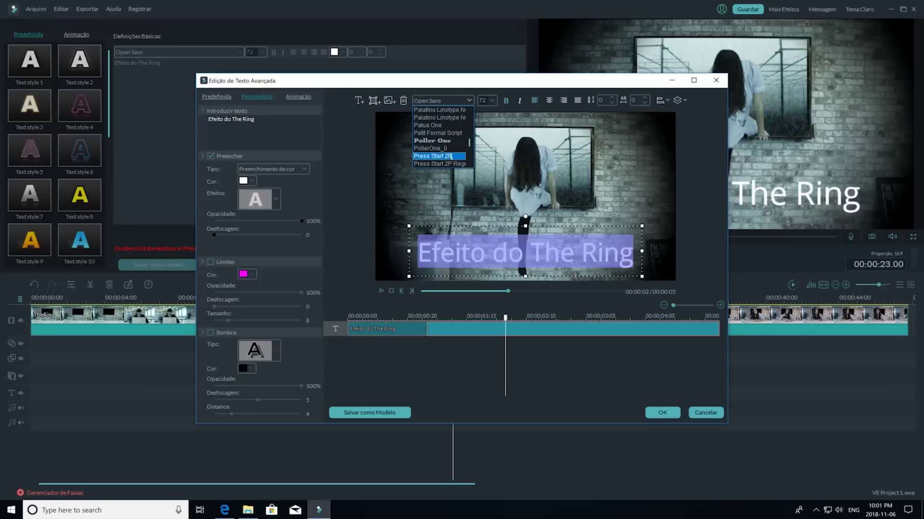
{"action": "left_click", "coordinate": [445, 141]}
{"action": "left_click", "coordinate": [491, 101]}
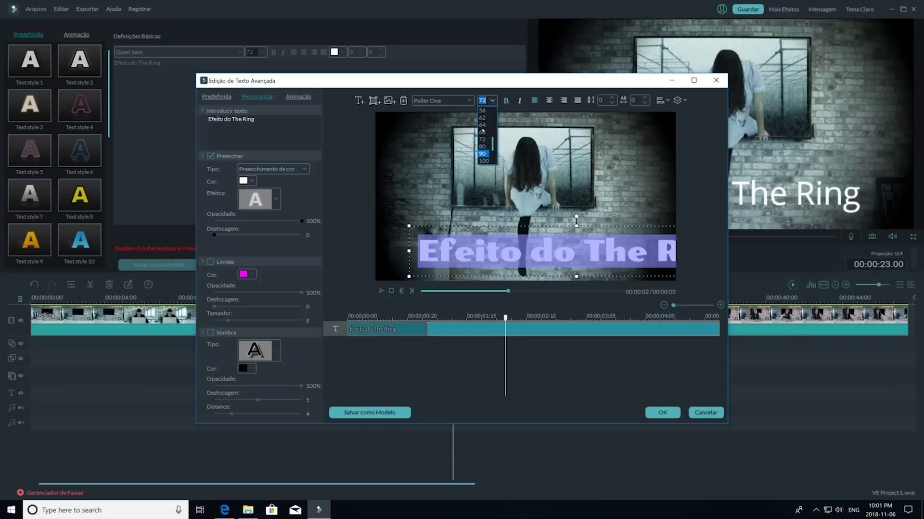
{"action": "left_click", "coordinate": [483, 122]}
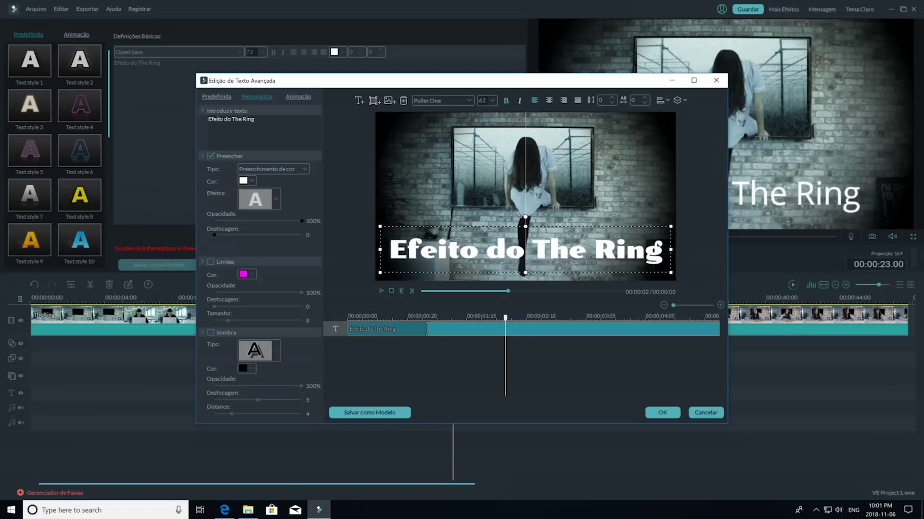
{"action": "double_click", "coordinate": [478, 101]}
{"action": "type", "text": "60"}
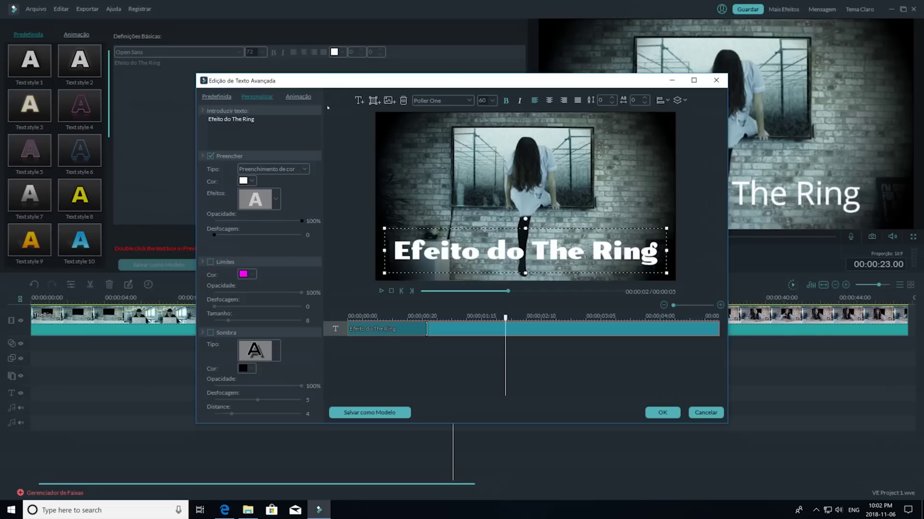
- Try dark red as the title's fill colour and set the fill back to white
{"action": "left_click", "coordinate": [243, 181]}
{"action": "left_click", "coordinate": [243, 191]}
{"action": "left_click", "coordinate": [243, 181]}
{"action": "left_click", "coordinate": [243, 198]}
{"action": "left_click", "coordinate": [243, 181]}
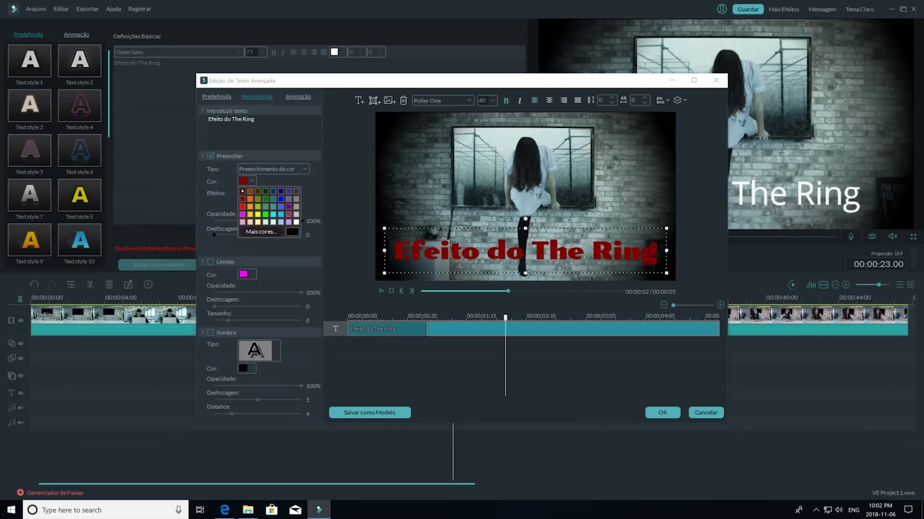
{"action": "left_click", "coordinate": [242, 191]}
{"action": "left_click", "coordinate": [243, 181]}
{"action": "left_click", "coordinate": [296, 222]}
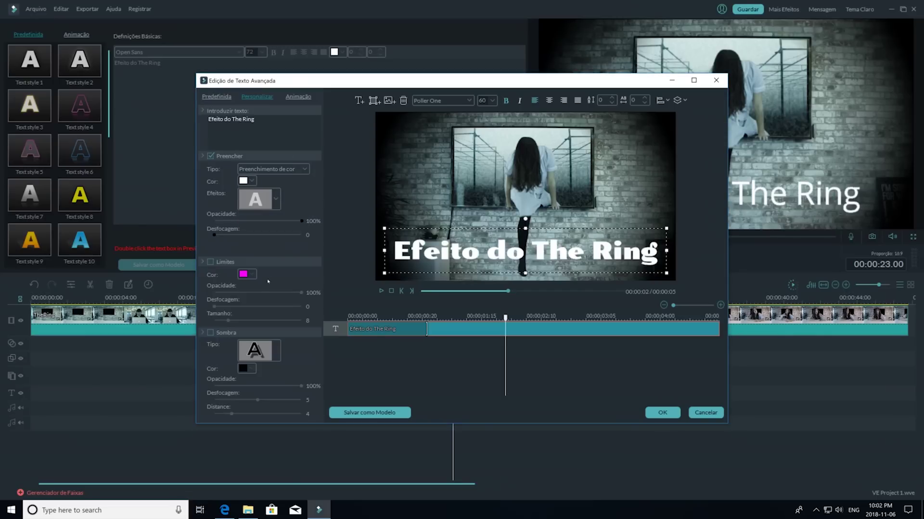
- Try a black outline on the title and increase the outline's size
{"action": "left_click", "coordinate": [211, 262]}
{"action": "left_click", "coordinate": [210, 262]}
{"action": "left_click", "coordinate": [226, 263]}
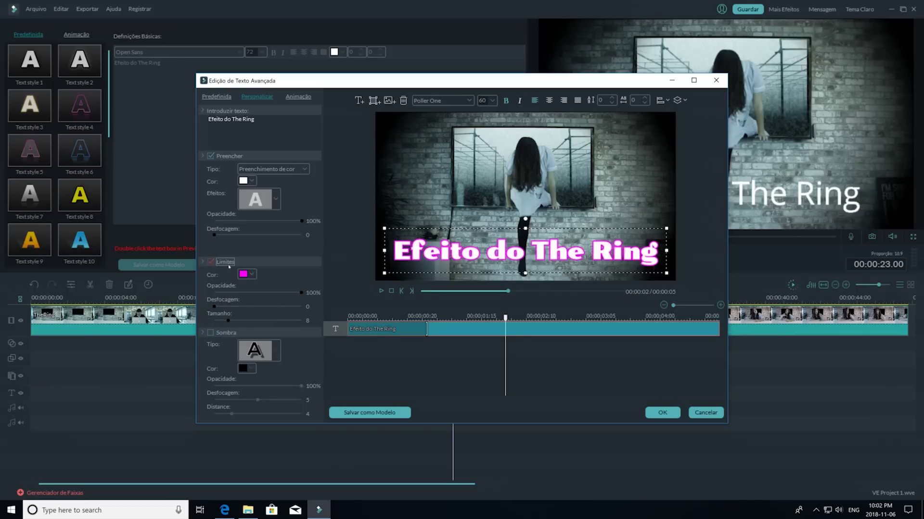
{"action": "left_click", "coordinate": [245, 274]}
{"action": "left_click", "coordinate": [251, 285]}
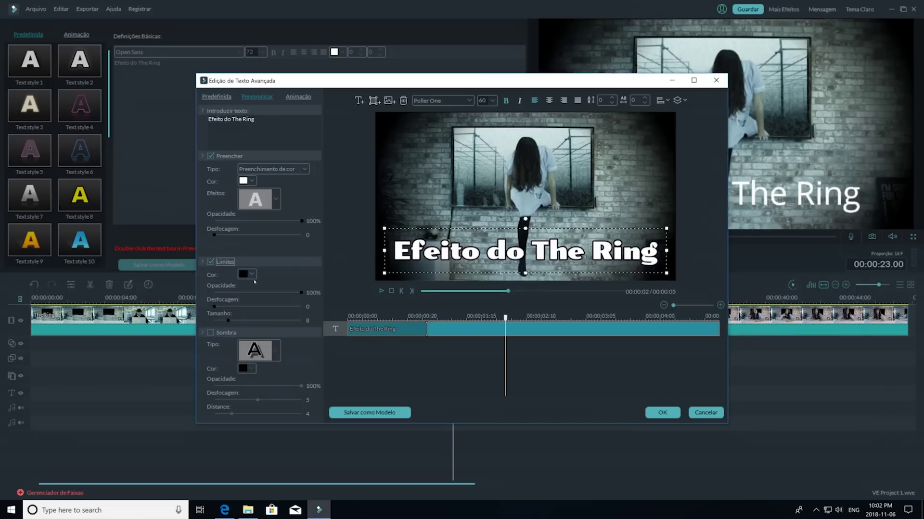
{"action": "left_click_drag", "start_coordinate": [228, 319], "coordinate": [250, 320]}
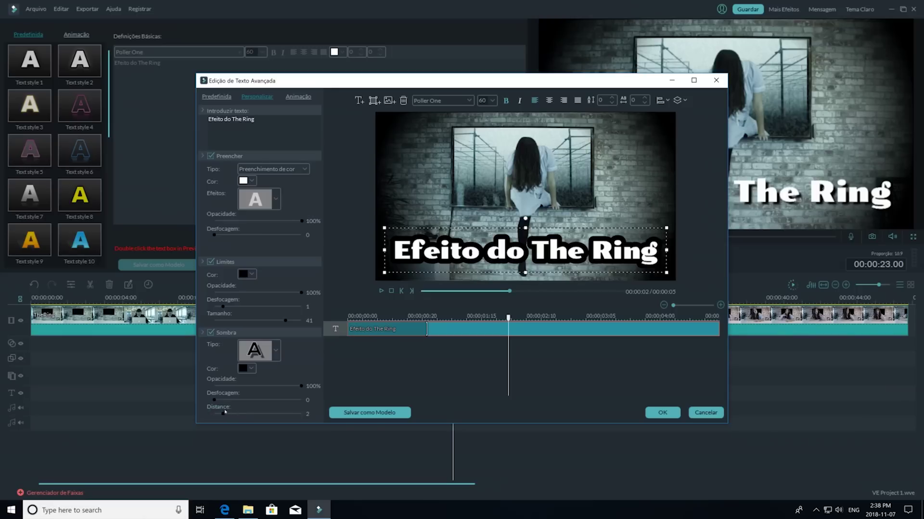
- Turn off the title's outline, set its shadow blur to 6, fine-tune the shadow distance, and apply the text changes
{"action": "mouse_move", "coordinate": [225, 411]}
{"action": "left_mouse_down"}
{"action": "mouse_move", "coordinate": [220, 399]}
{"action": "mouse_move", "coordinate": [233, 399]}
{"action": "left_mouse_up"}
{"action": "left_click", "coordinate": [210, 261]}
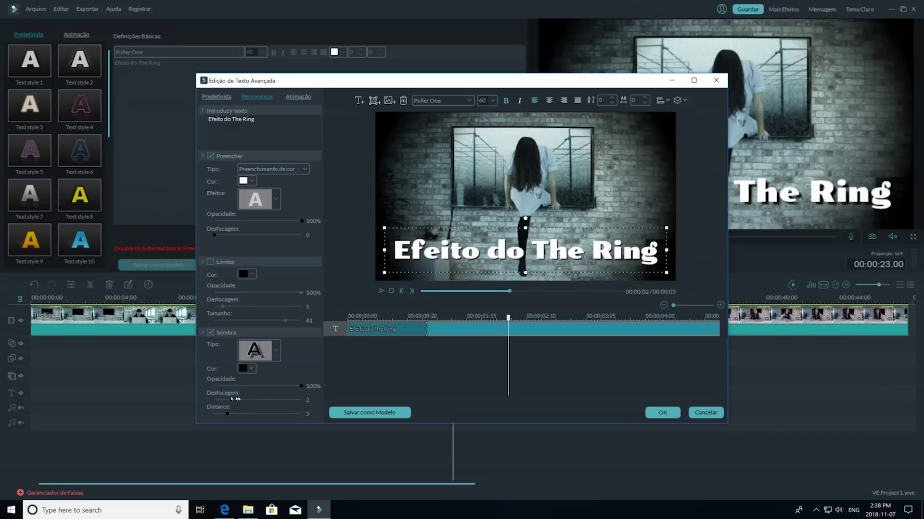
{"action": "left_click_drag", "start_coordinate": [227, 413], "coordinate": [266, 400]}
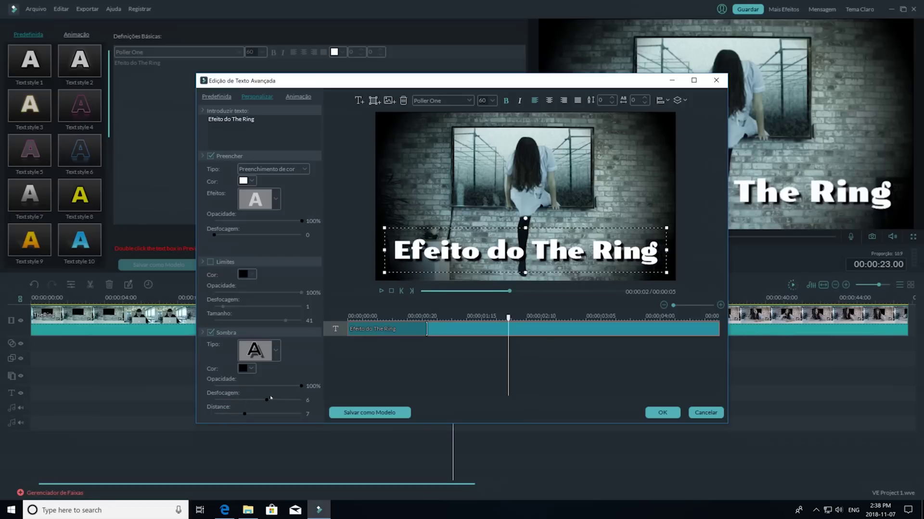
{"action": "left_click_drag", "start_coordinate": [243, 415], "coordinate": [239, 414]}
{"action": "left_click", "coordinate": [661, 412]}
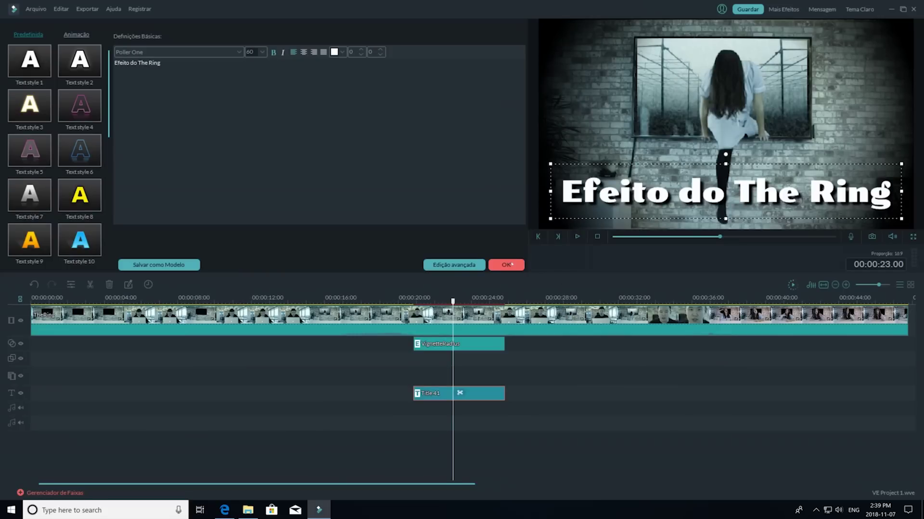
- Confirm the title edits and capture a snapshot of the titled frame at 00:00:23.00 into the media library
{"action": "left_click", "coordinate": [507, 264]}
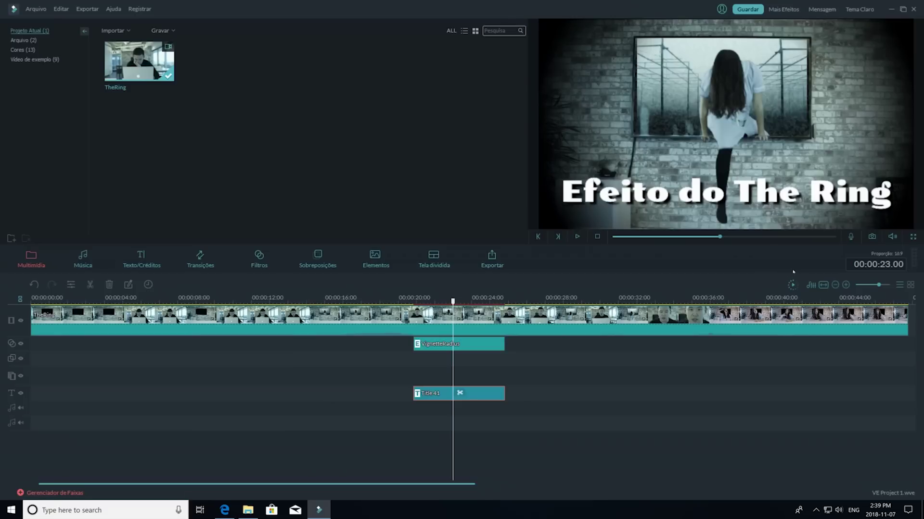
{"action": "left_click", "coordinate": [872, 237]}
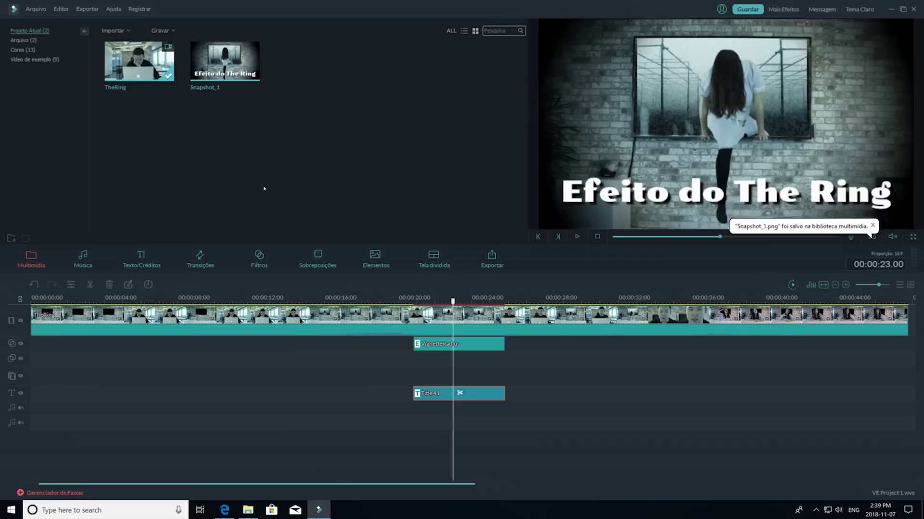
- Locate the new snapshot's file in its folder on disk, view the image in Photos, and close both the viewer and the folder
{"action": "left_click", "coordinate": [225, 62]}
{"action": "right_click", "coordinate": [246, 73]}
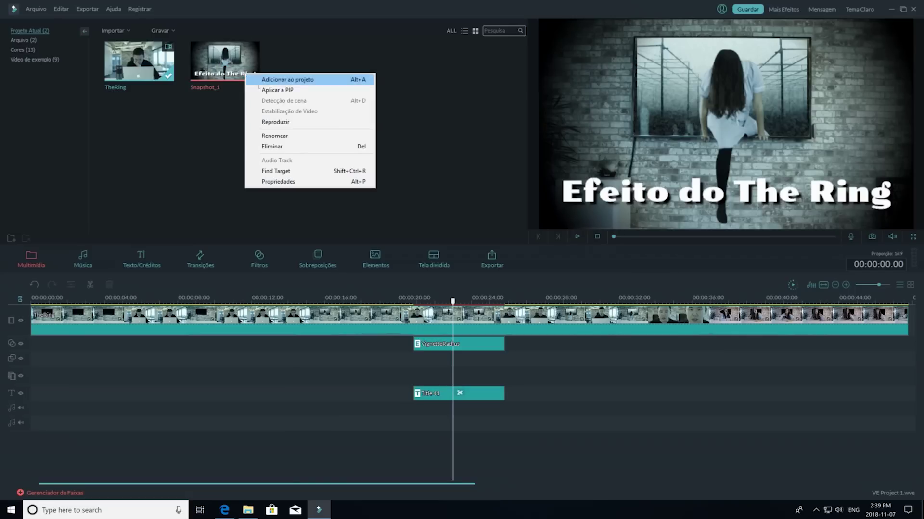
{"action": "left_click", "coordinate": [319, 171]}
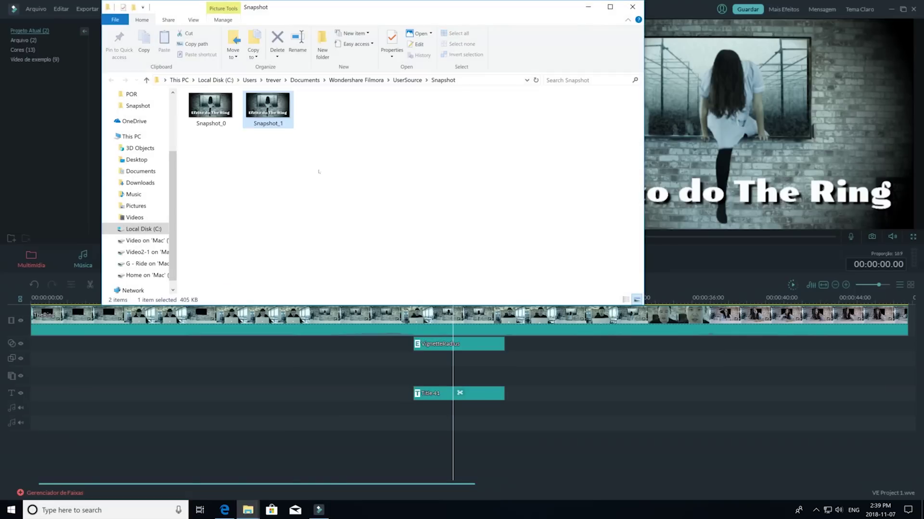
{"action": "double_click", "coordinate": [267, 107]}
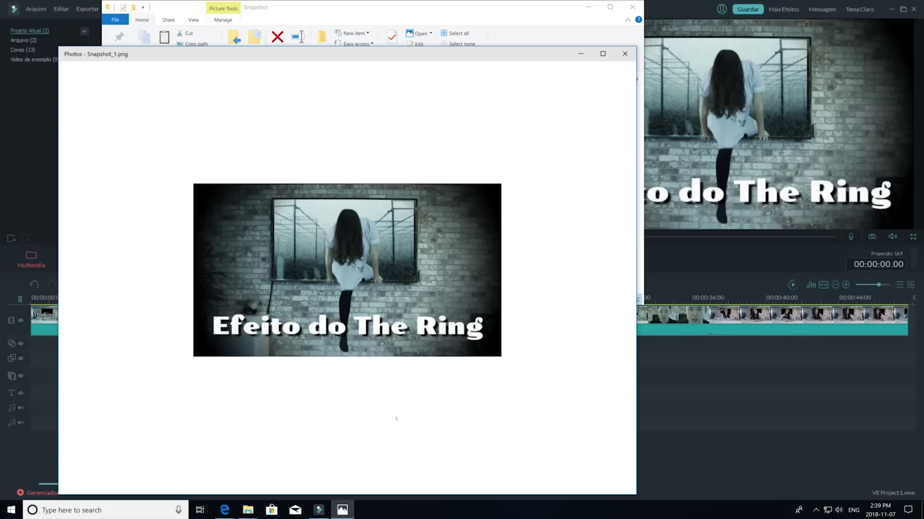
{"action": "left_click", "coordinate": [625, 53]}
{"action": "left_click", "coordinate": [632, 7]}
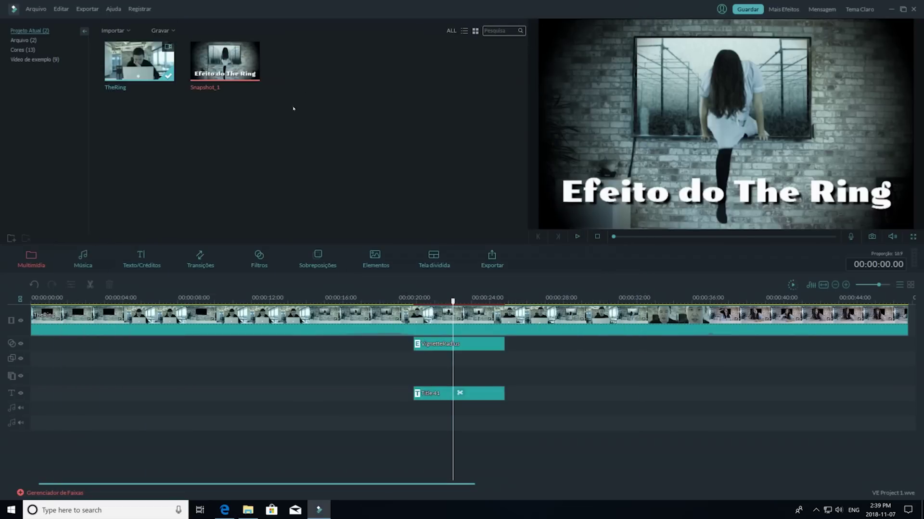